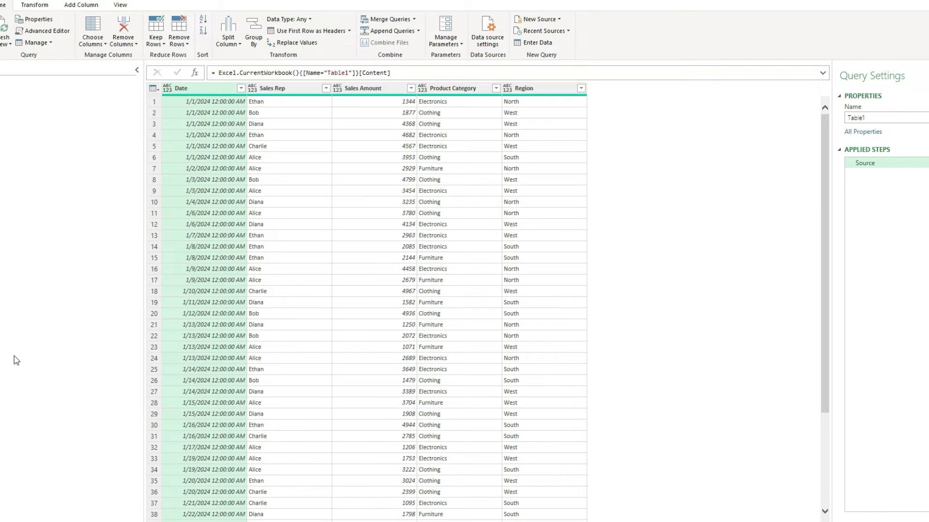
Compute the Sales Amount column sum (151494), then delete the Calculated Sum step.
click(382, 89)
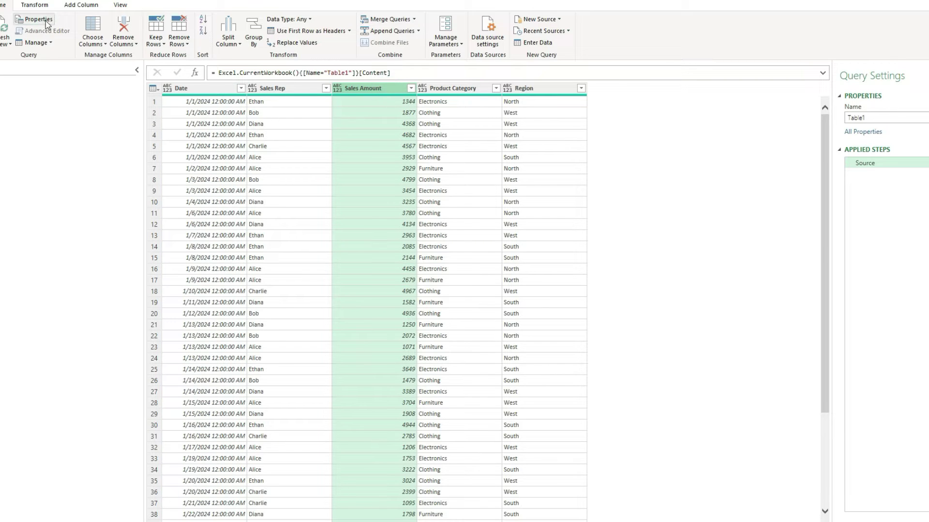
click(36, 7)
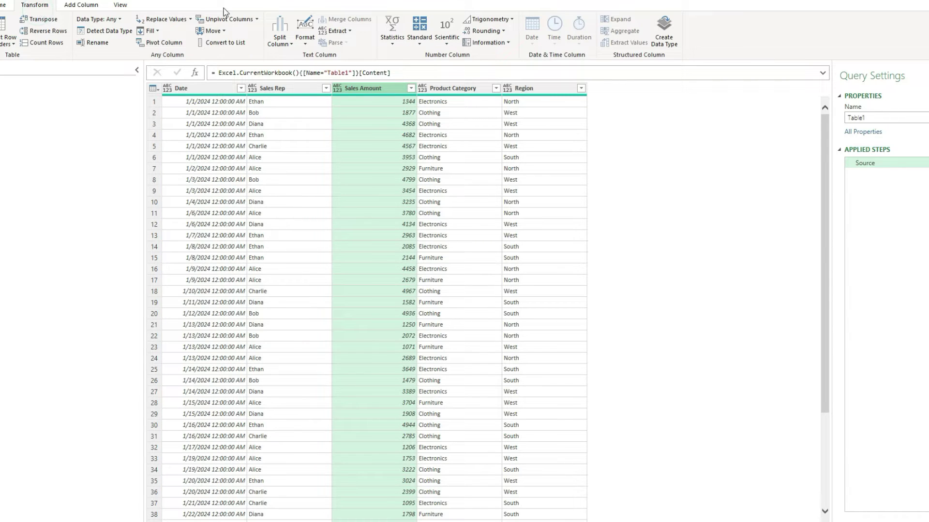
click(402, 45)
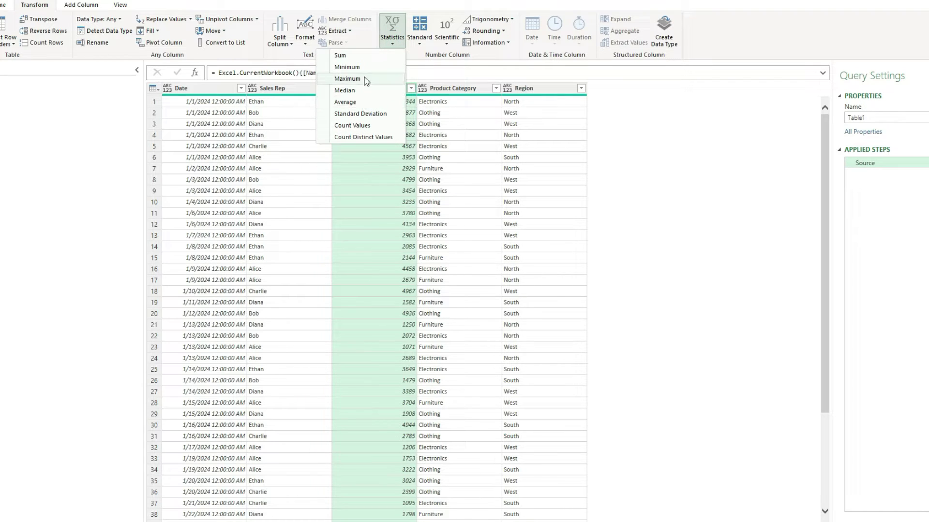
click(350, 58)
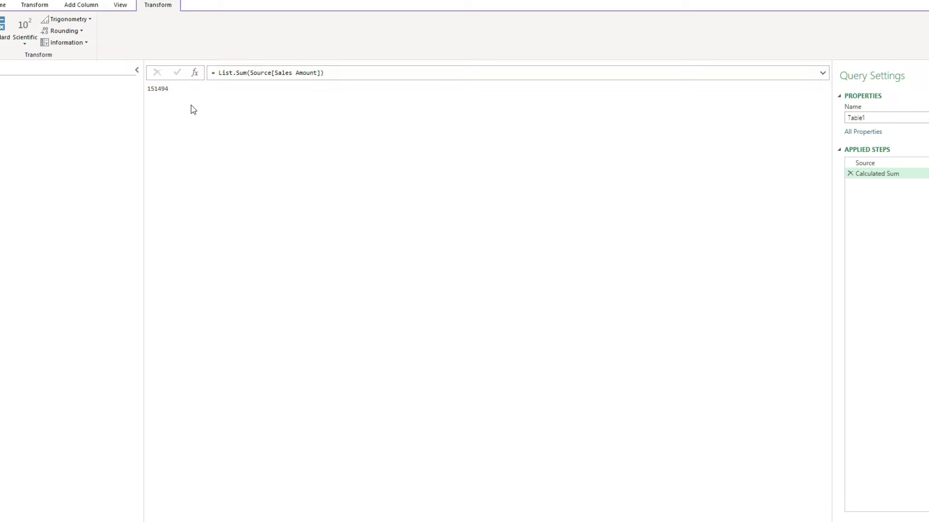
click(850, 174)
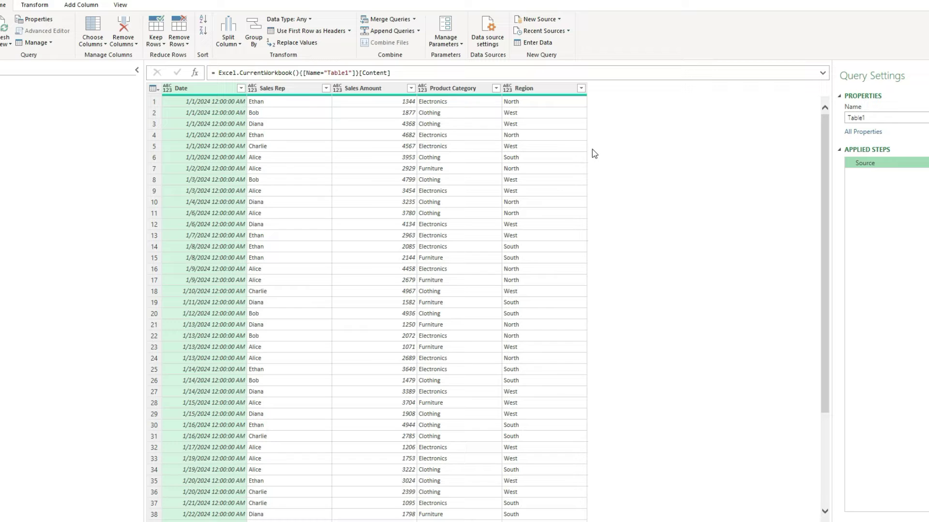
Group rows by Sales Rep into a new Total Sales column that sums Sales Amount.
click(257, 39)
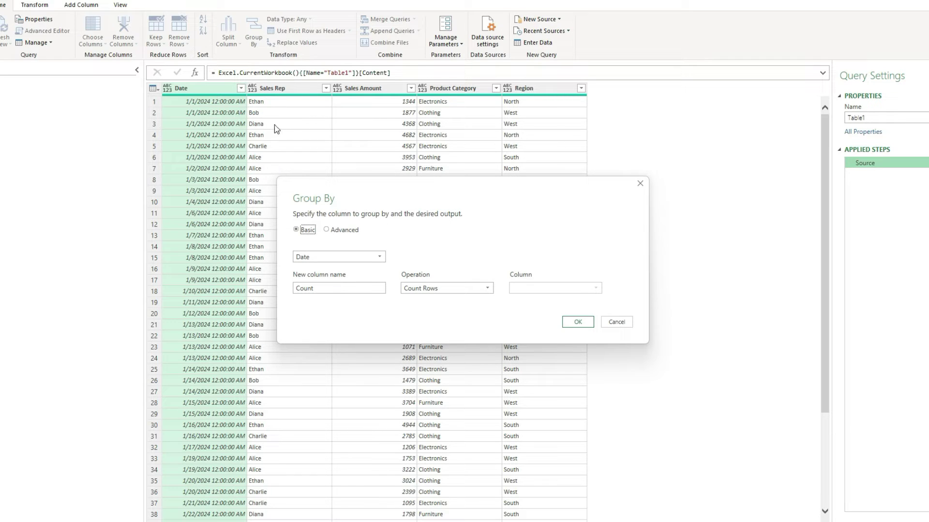
click(371, 260)
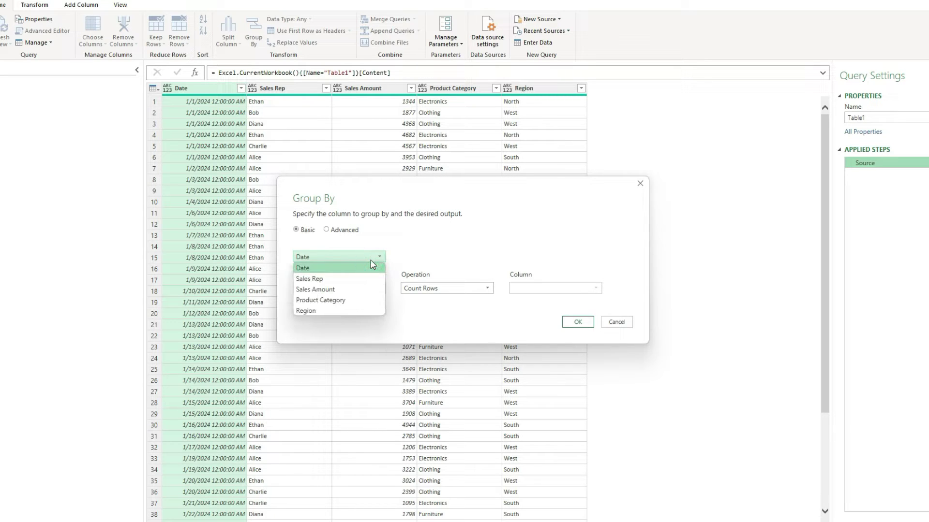
click(333, 279)
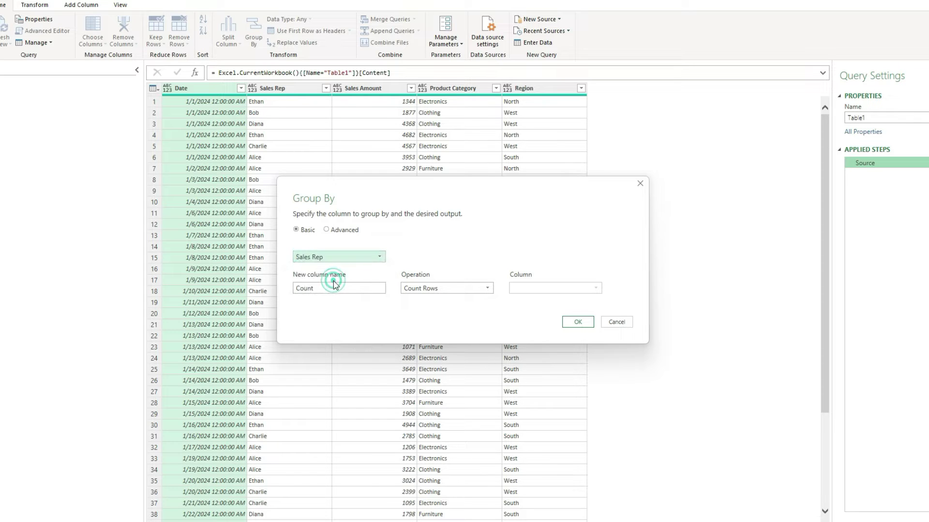
click(328, 288)
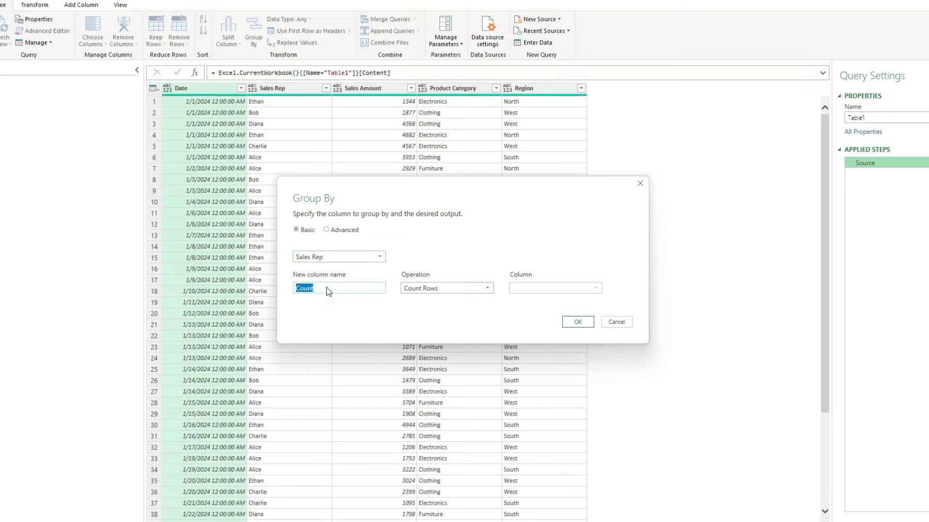
text(Total Sales)
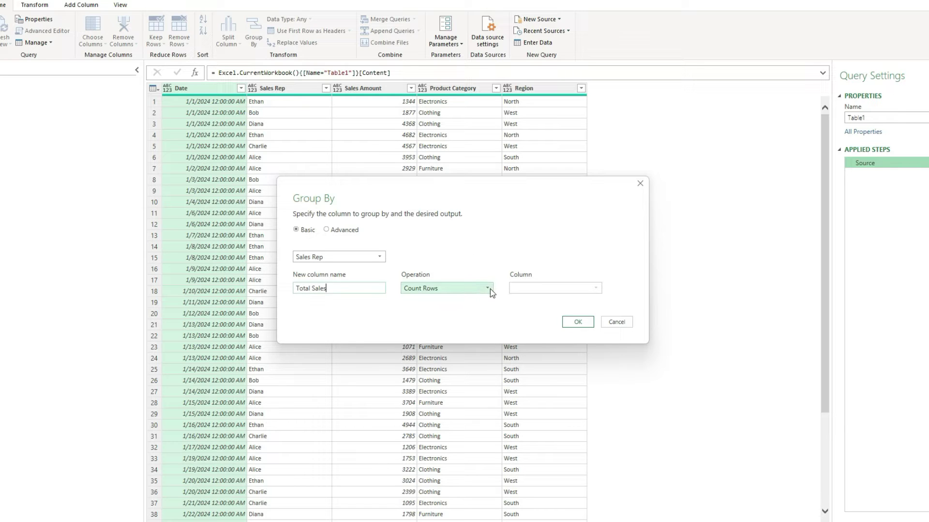
click(488, 288)
click(455, 300)
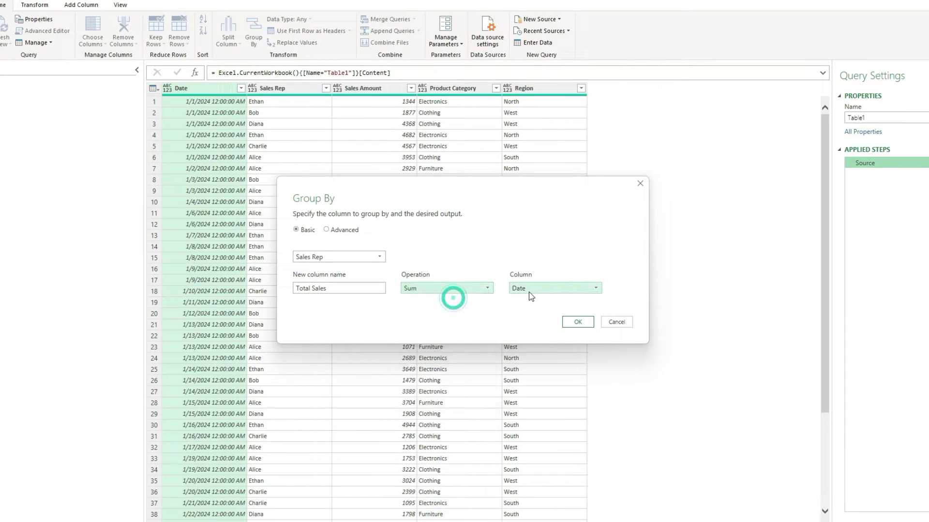
click(544, 291)
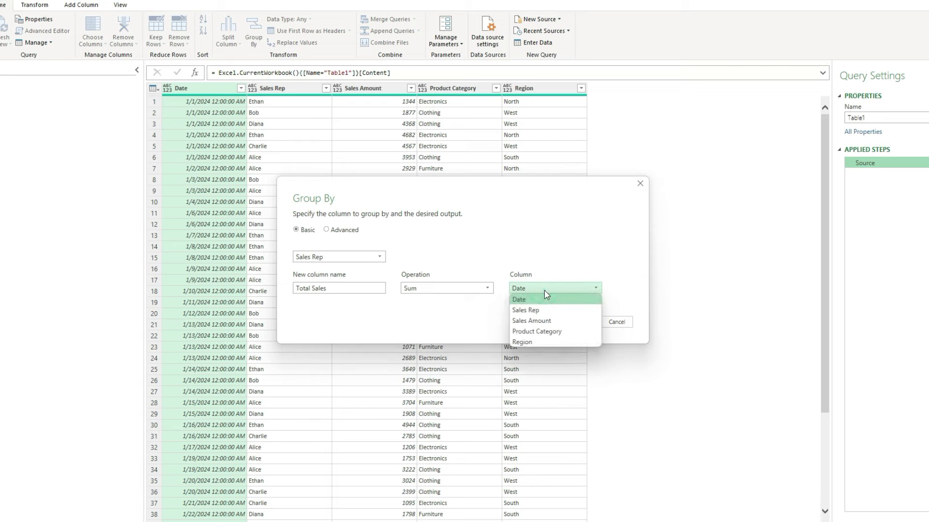
click(535, 321)
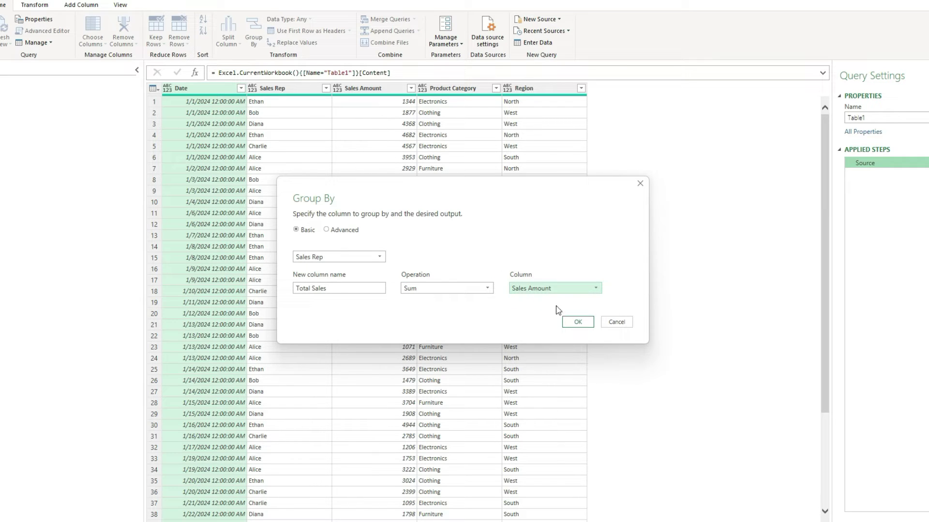
click(578, 322)
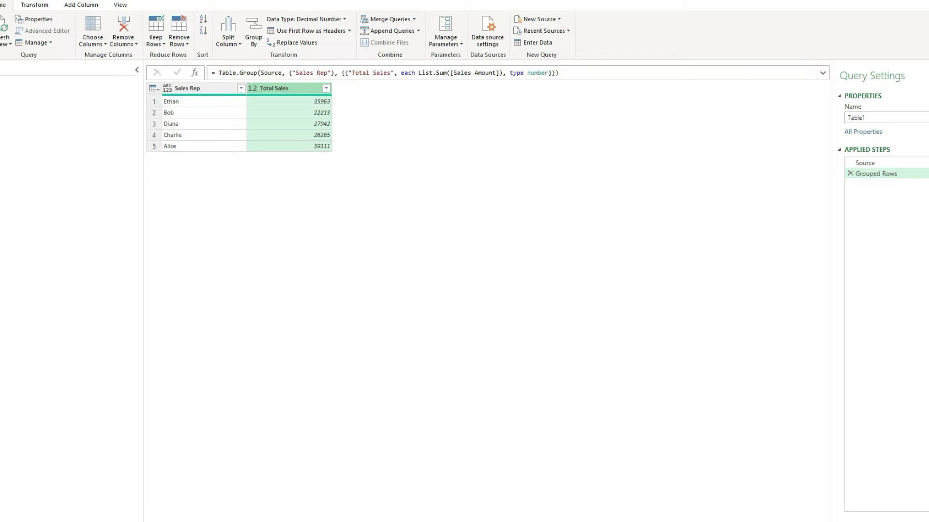
click(924, 174)
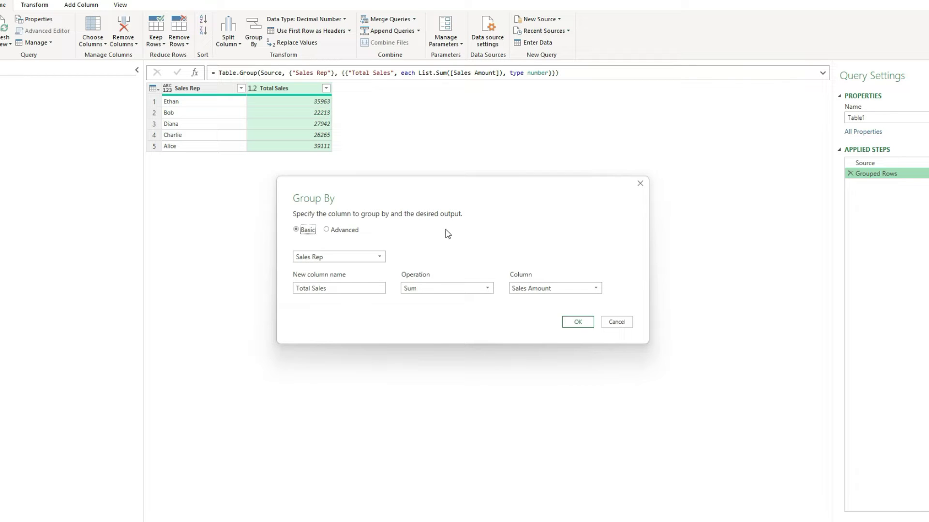
In Advanced Group By, add Product Category and Region as grouping columns alongside Sales Rep.
click(328, 230)
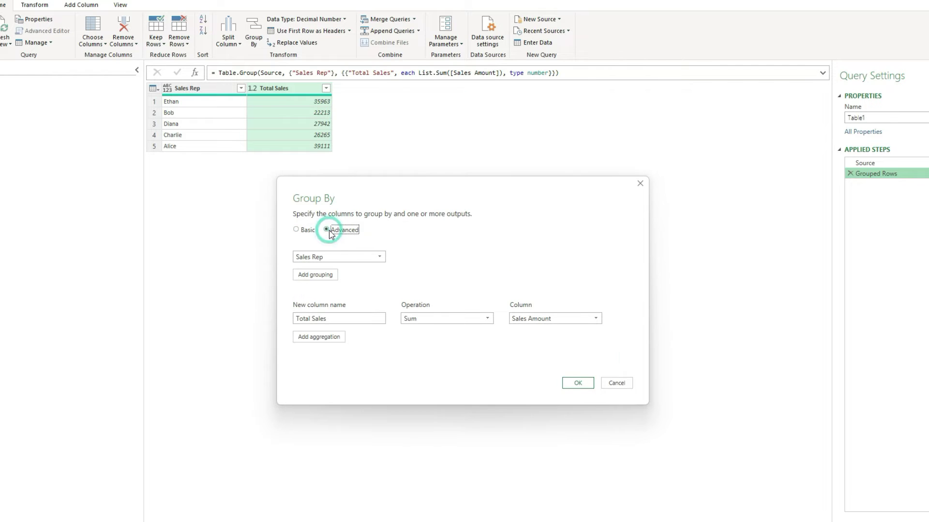
click(328, 275)
click(370, 276)
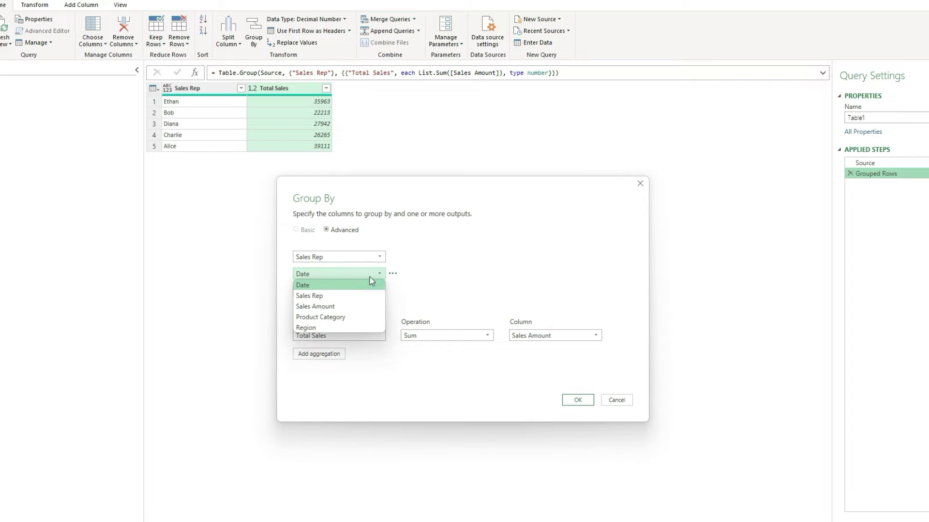
click(337, 317)
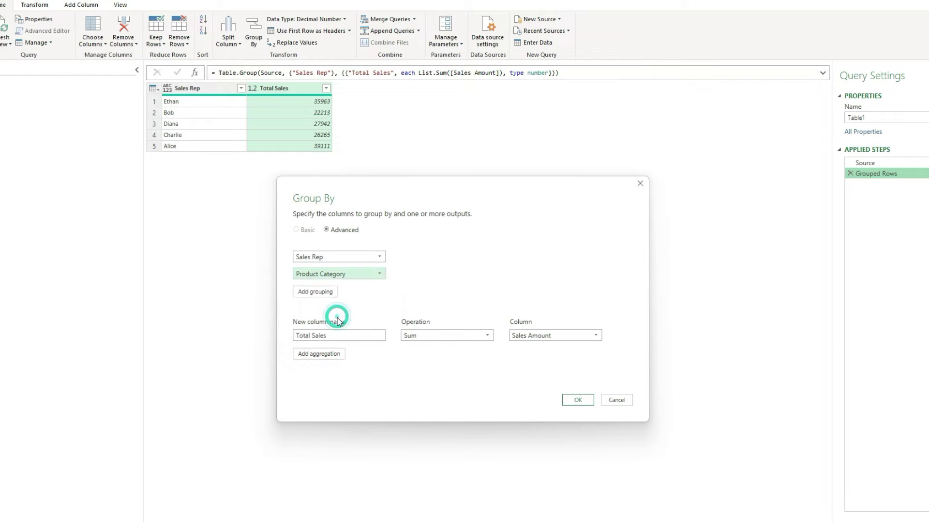
click(328, 293)
click(339, 292)
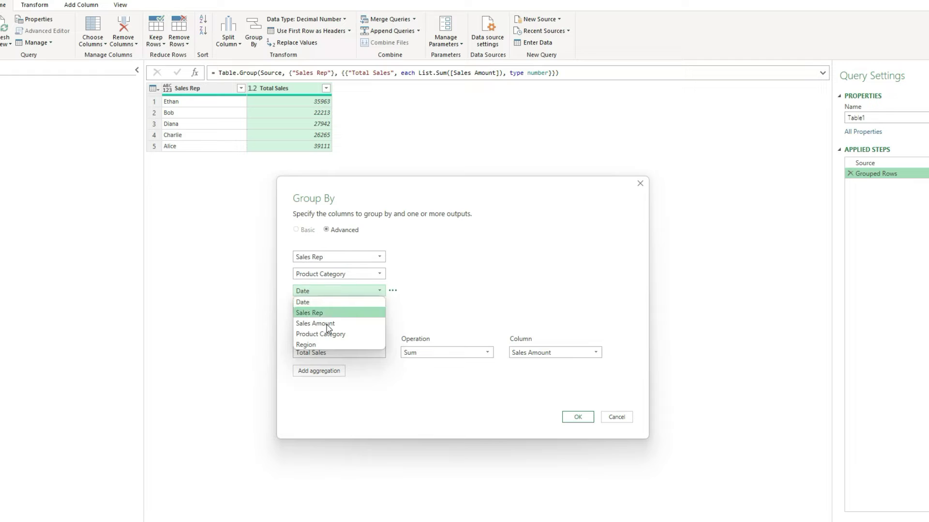
click(327, 342)
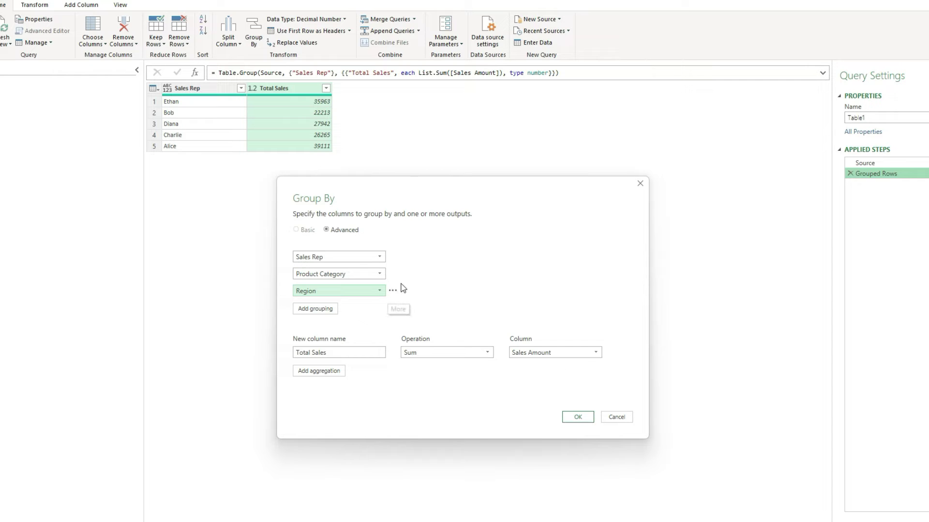
click(586, 418)
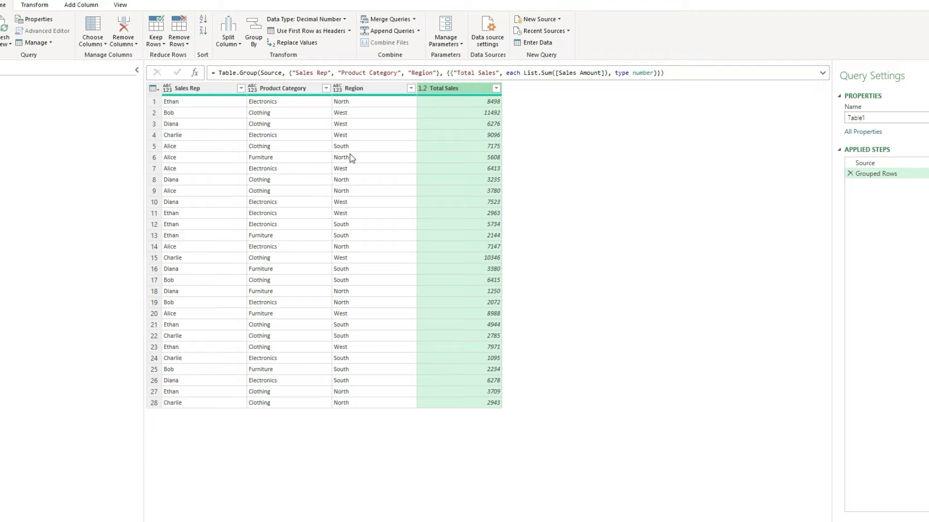
Apply ascending sorts to the Sales Rep, Product Category and Region columns in turn.
click(214, 92)
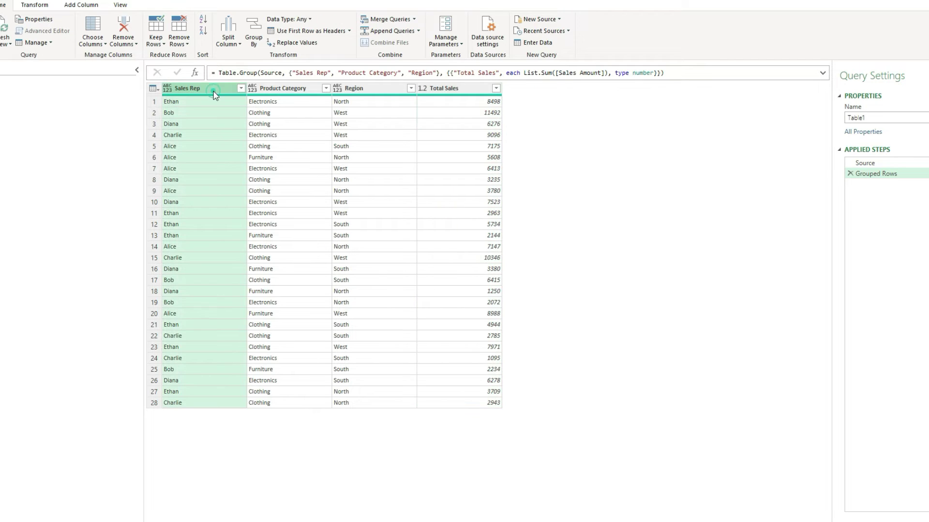
click(203, 19)
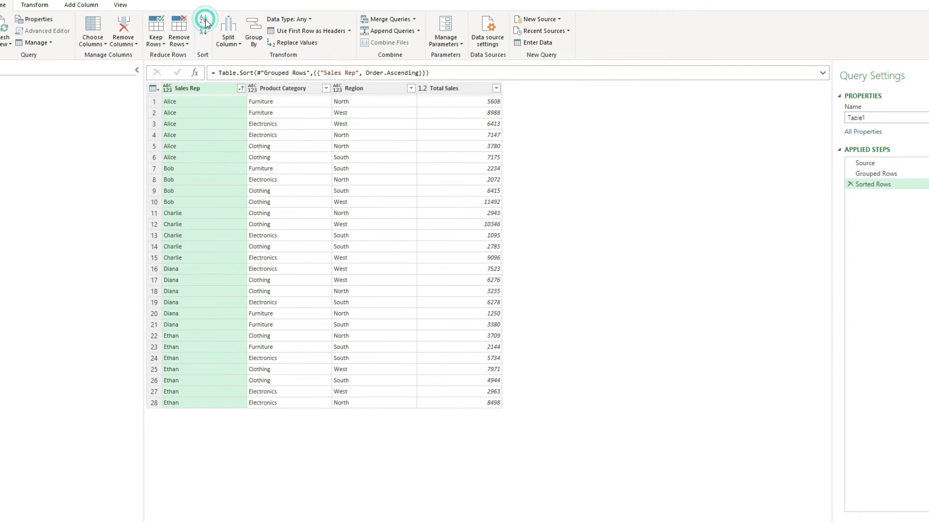
click(295, 90)
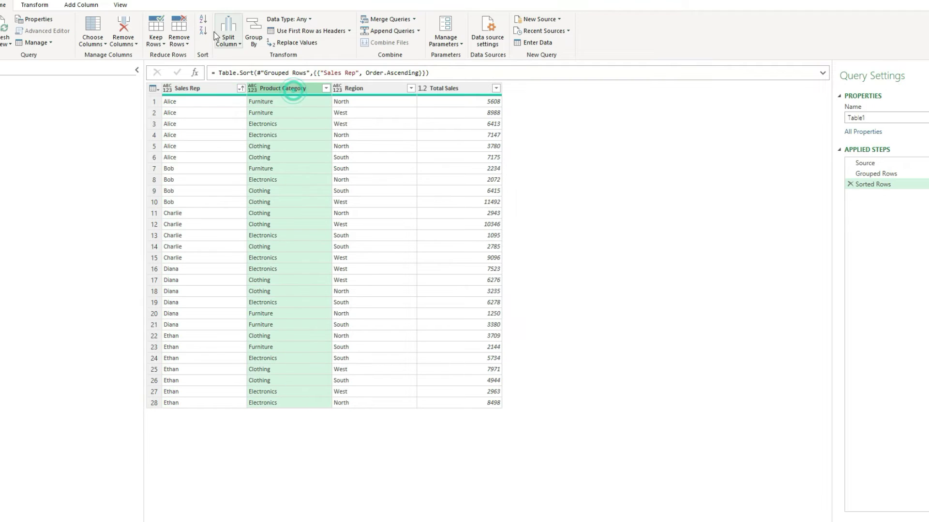
click(203, 21)
click(370, 88)
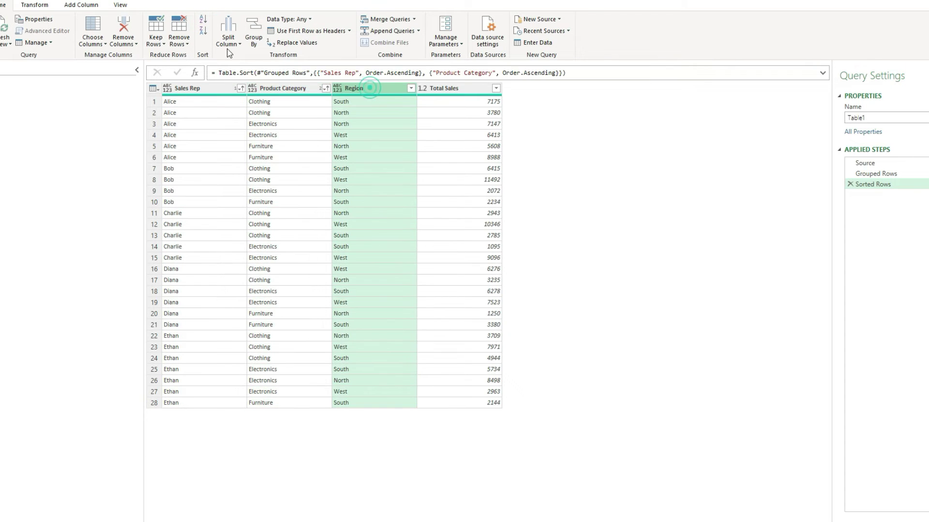
click(206, 21)
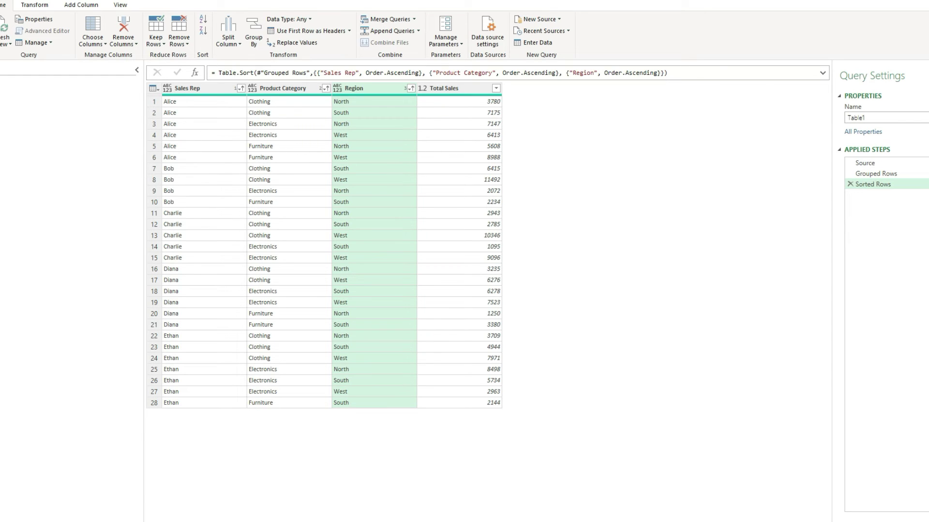
Edit the Grouped Rows step to remove Region, grouping only by Sales Rep and Product Category.
double_click(888, 175)
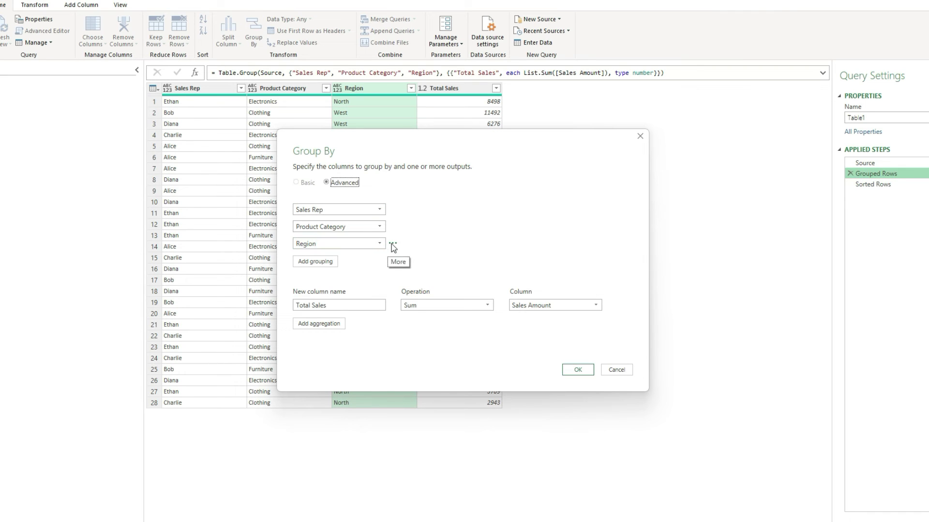
click(392, 245)
click(425, 256)
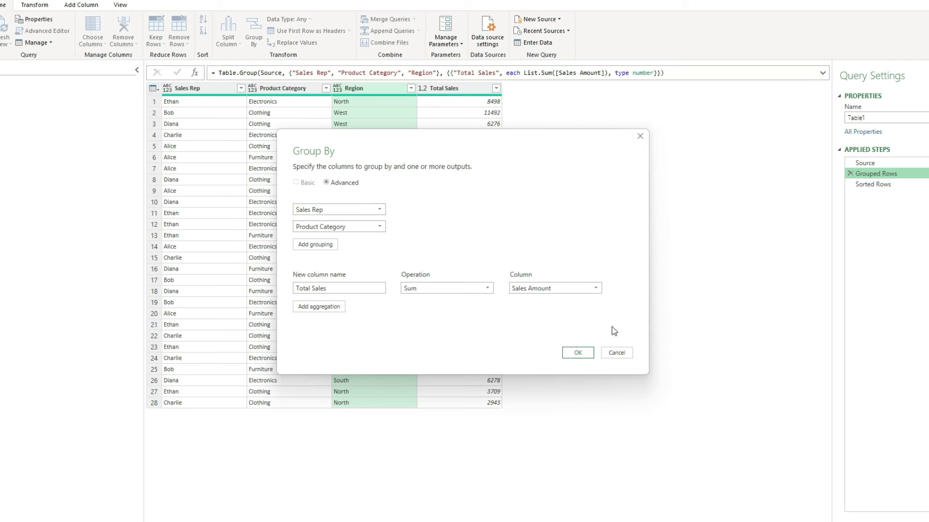
click(584, 356)
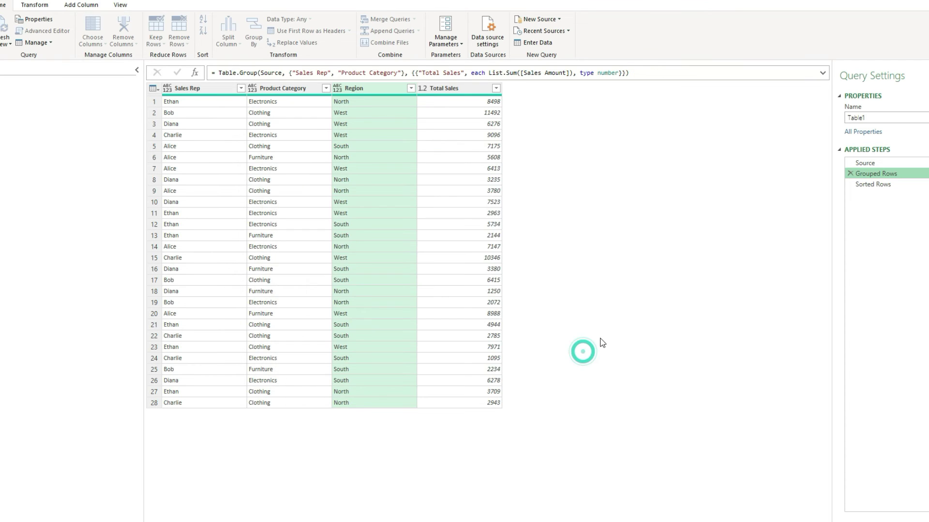
Delete the Region sort criterion from the Sorted Rows formula.
click(878, 184)
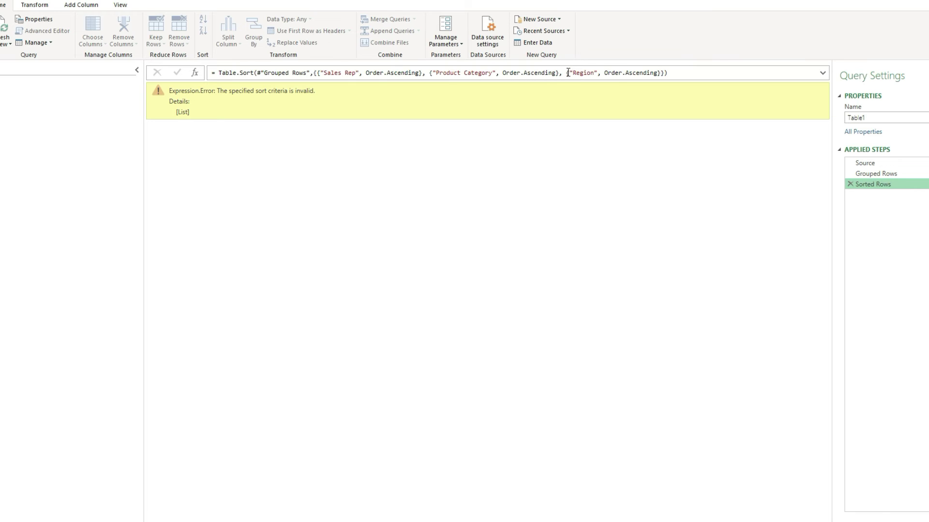
drag(567, 73, 661, 74)
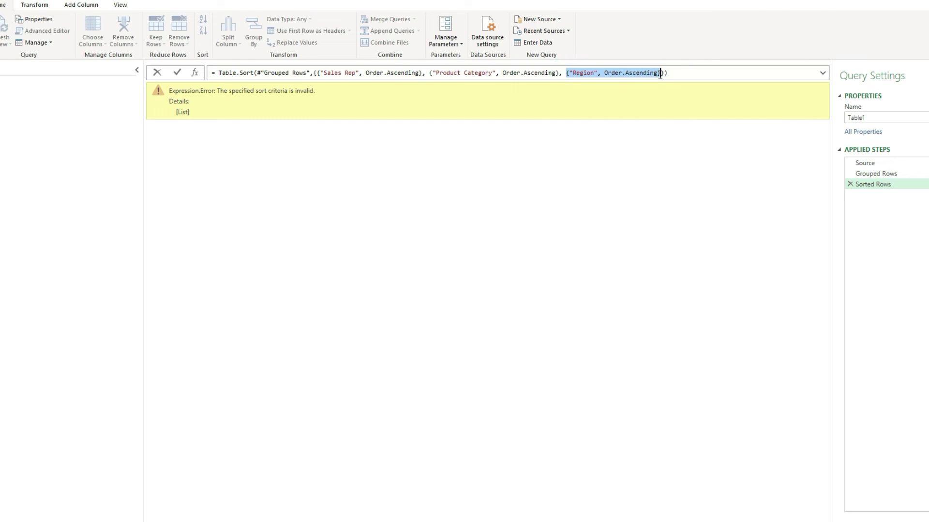
key(BackSpace)
key(BackSpace)
key(BackSpace)
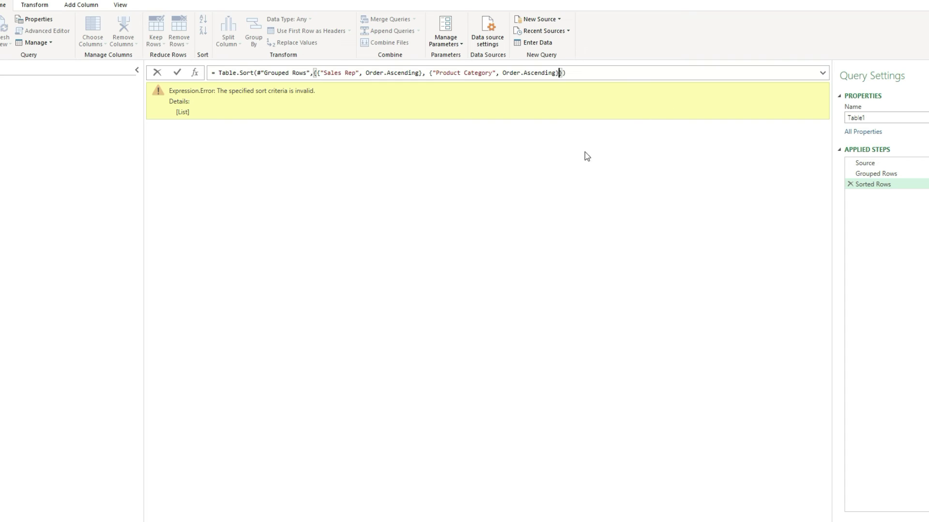
key(Return)
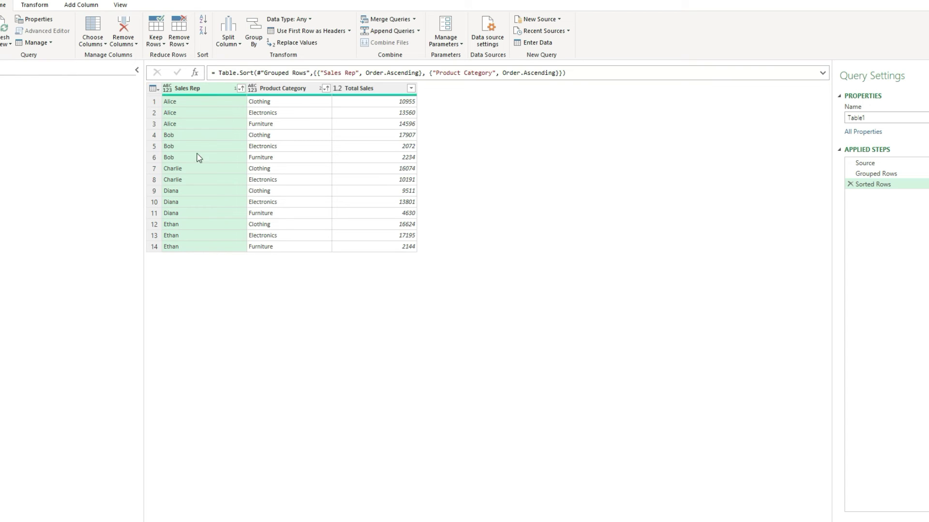